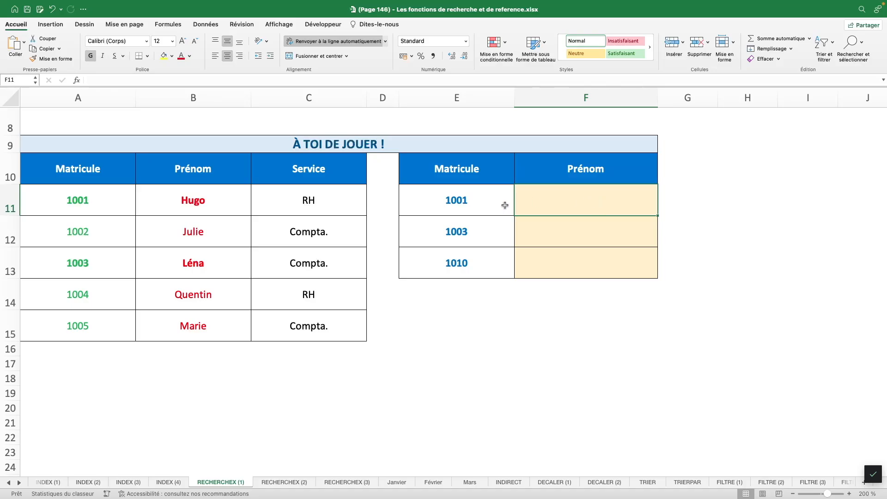
- Enter a RECHERCHEX formula in F11 that looks up E11 in A11:A15 and returns the matching value from B11:B15
text(=RECHERCHEX)
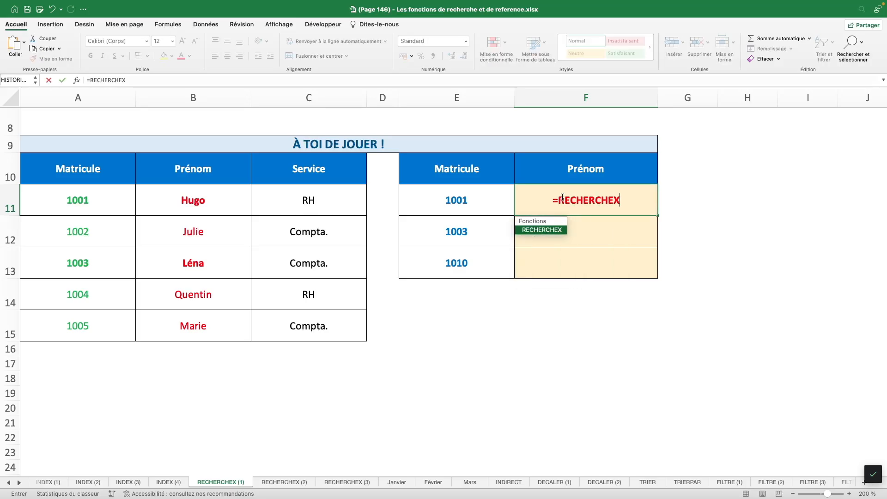
text(()
click(361, 81)
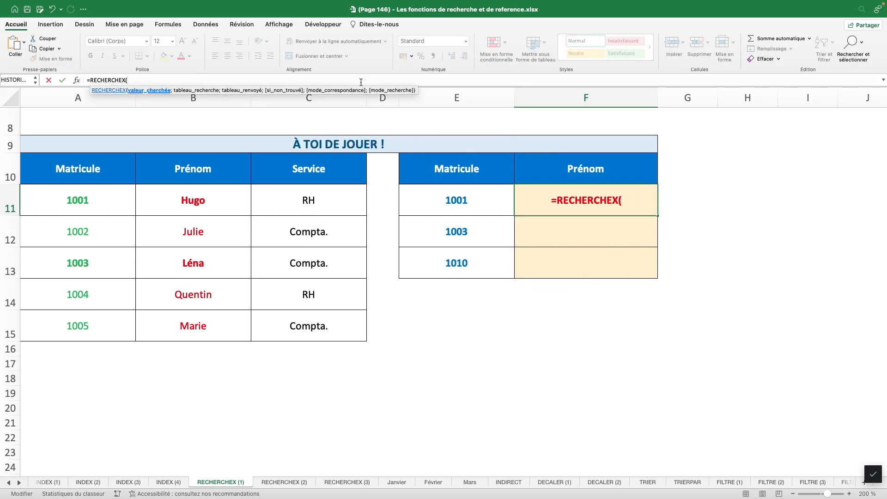
click(441, 191)
text(;)
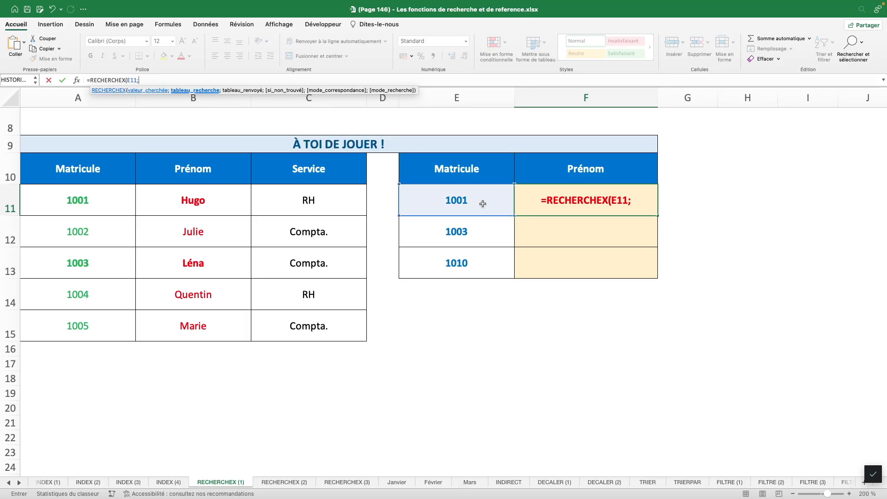
drag(98, 199, 111, 318)
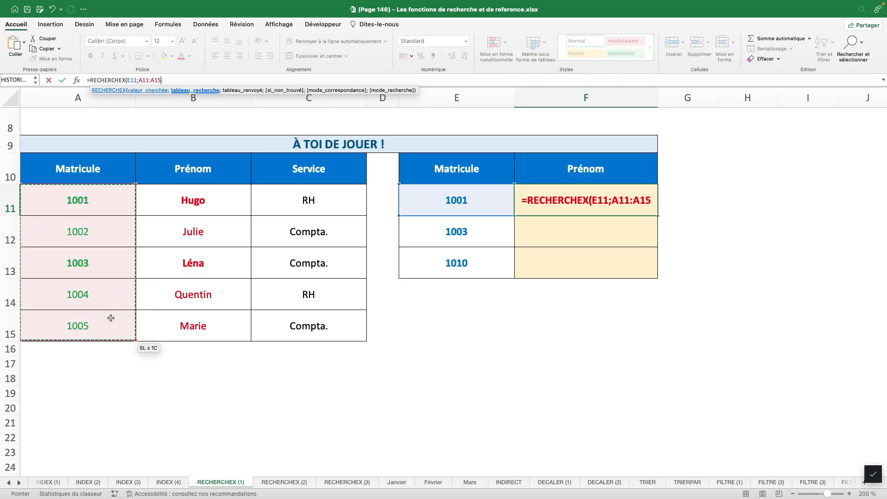
text(;)
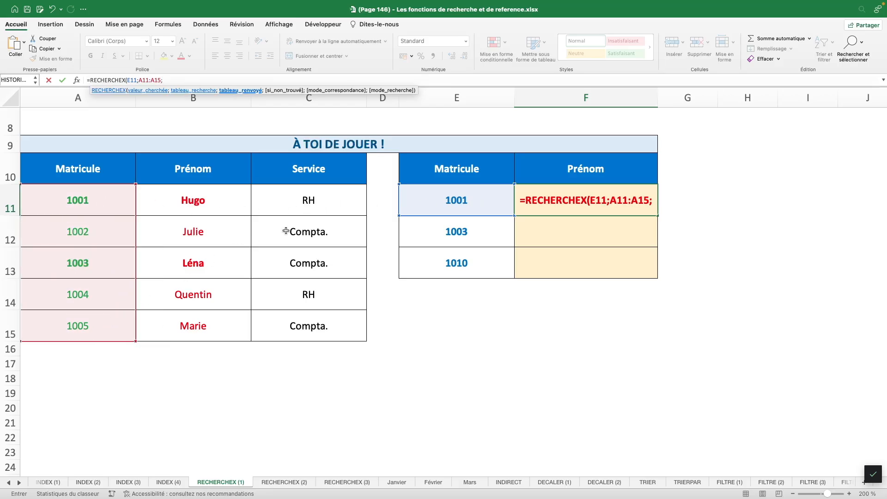
click(228, 201)
drag(228, 217, 233, 326)
key(Return)
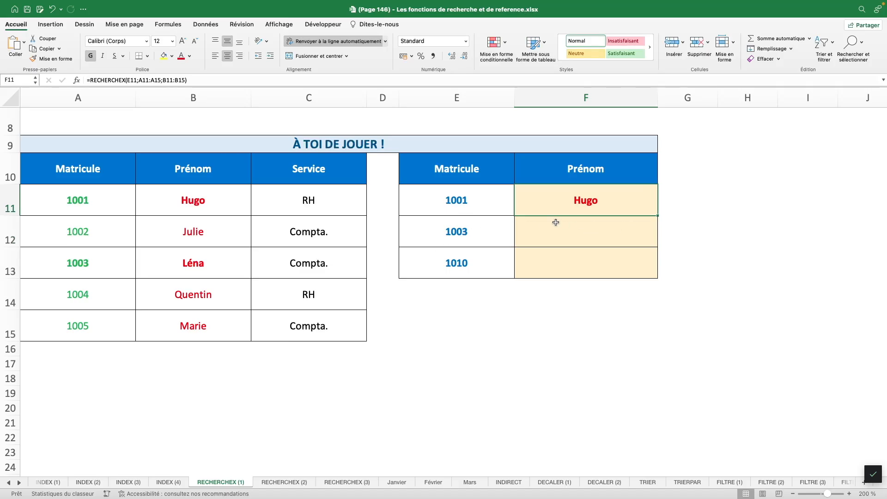
- Lock the rows of both ranges in F11's formula as A$11:A$15 and B$11:B$15, and fill the formula down to F13
double_click(156, 80)
key(F4)
key(F4)
double_click(181, 80)
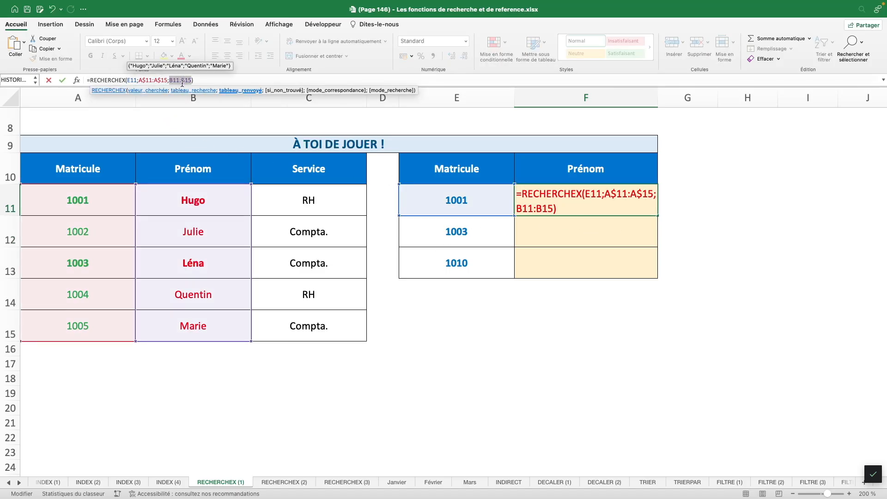
key(F4)
key(F4)
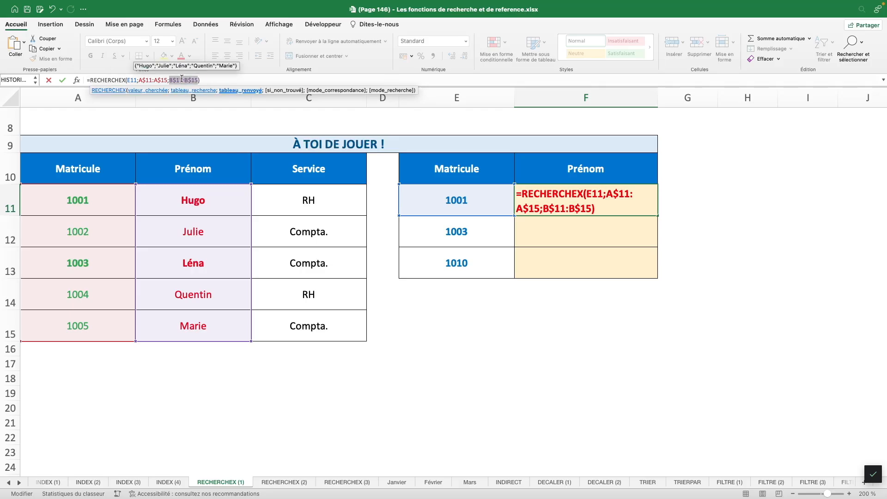
key(Return)
click(639, 209)
drag(657, 215, 651, 270)
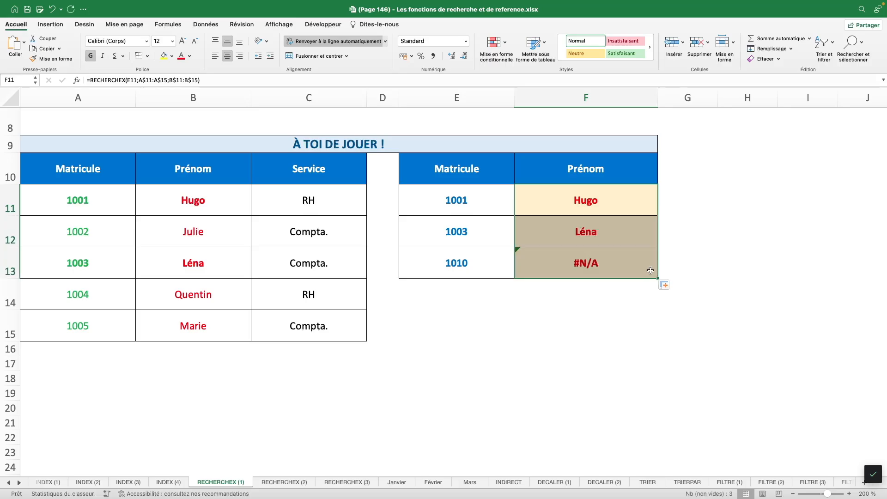
click(498, 261)
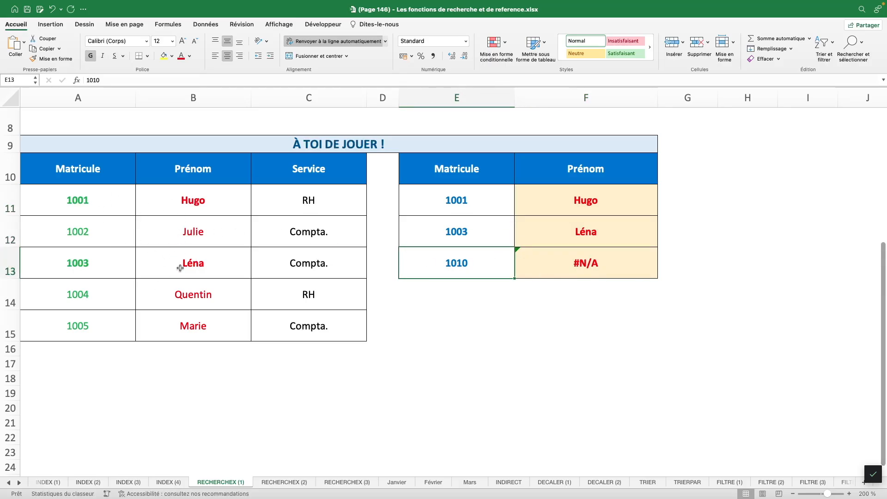
click(612, 266)
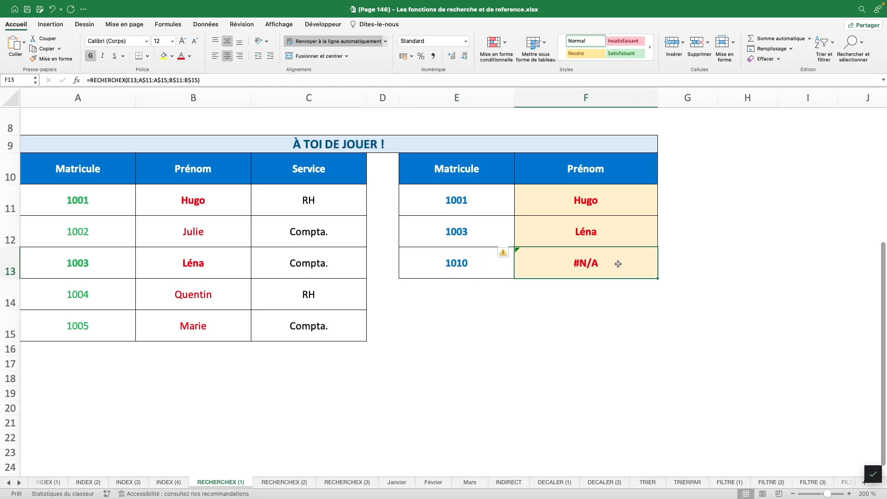
- Add "Matricule inconnu" as the si_non_trouvé argument of the RECHERCHEX formula in F11
click(620, 206)
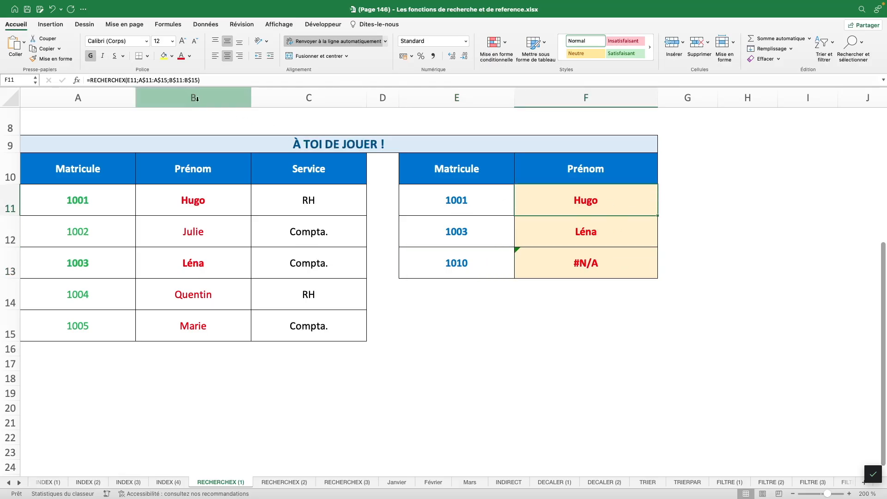
click(201, 80)
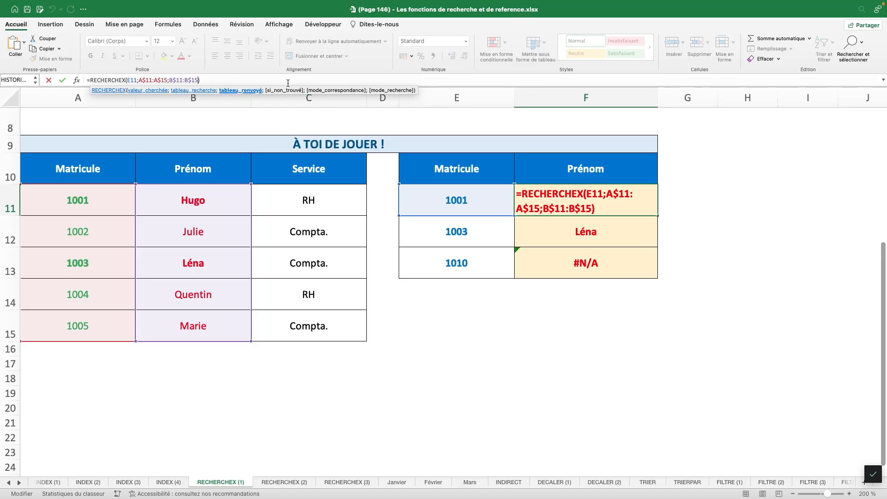
text(;)
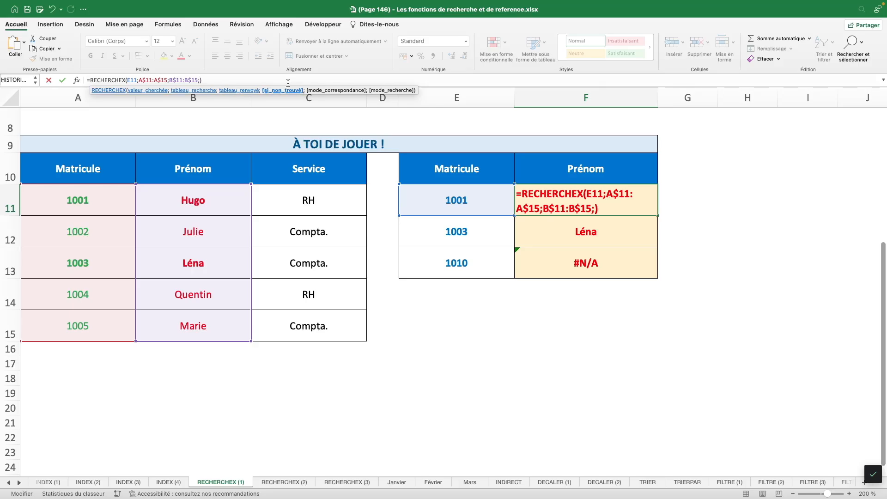
text(")
text(Matricule inc)
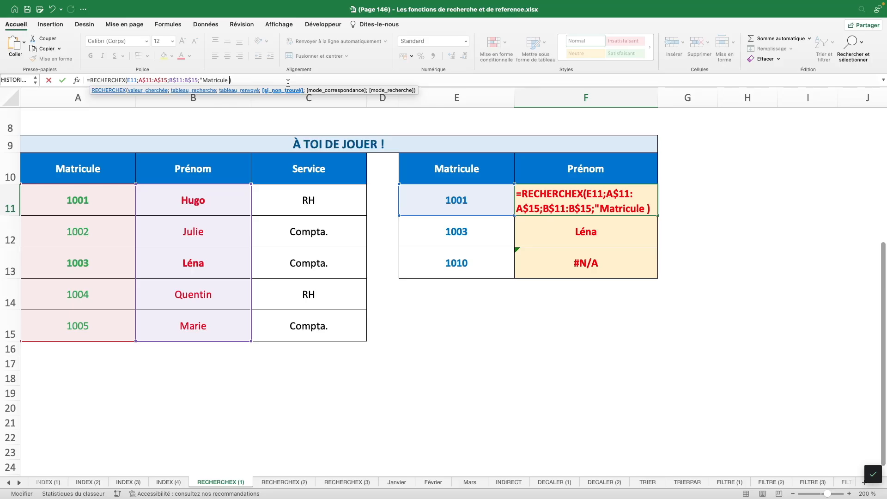
text(onnu")
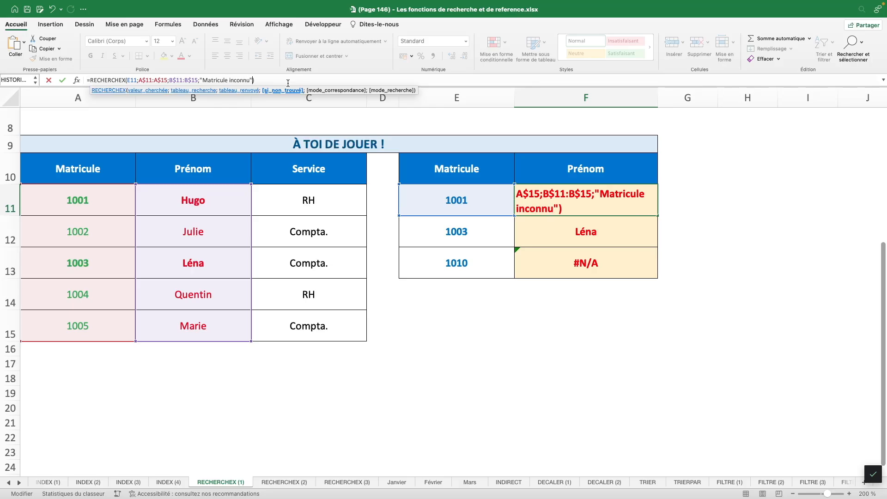
key(Return)
- Copy the updated F11 formula with its si_non_trouvé text down through F13
key(Up)
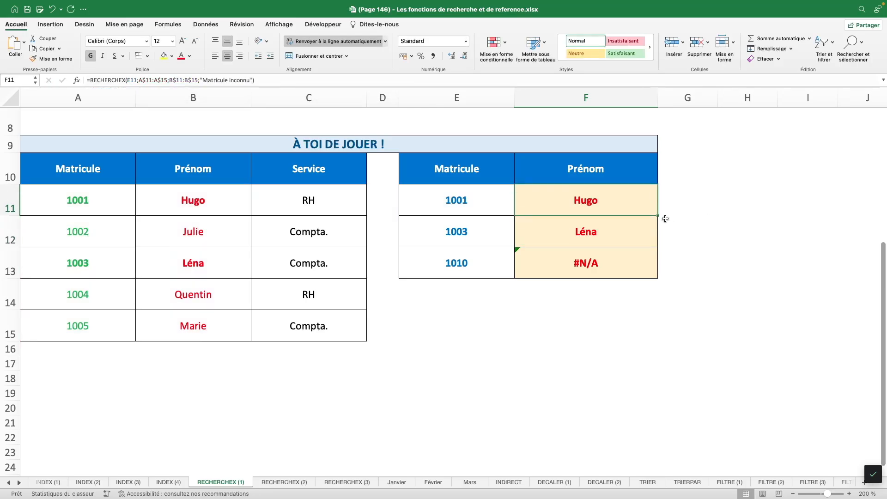
drag(657, 215, 654, 271)
click(632, 269)
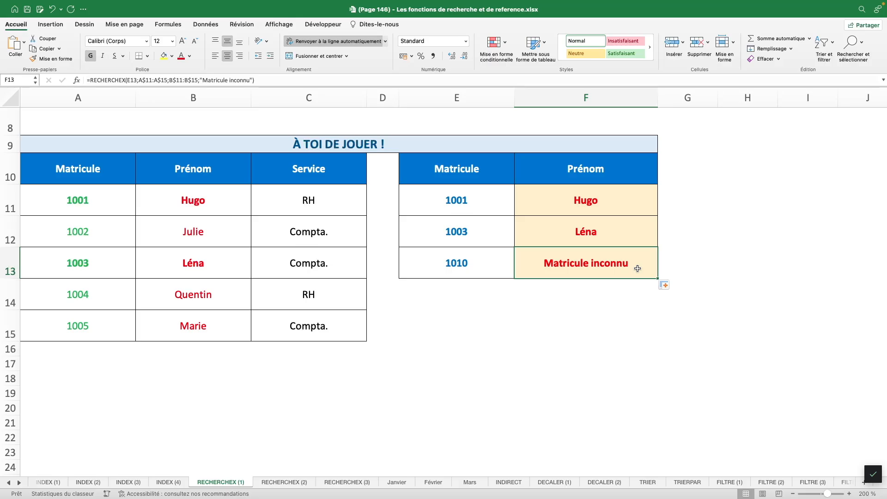
- On sheet RECHERCHEX (2), start a RECHERCHEX formula in E12 with D12 as lookup value and B$12:B$17 as lookup range
key(ctrl+Page_Down)
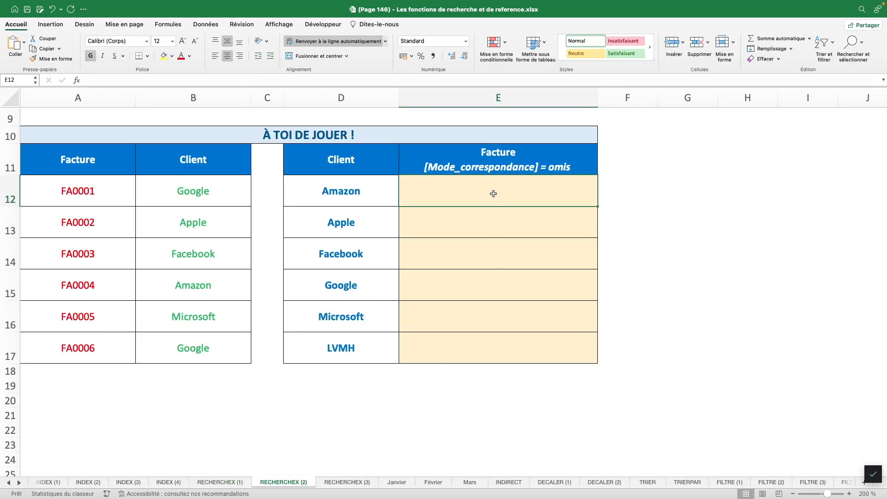
text(=)
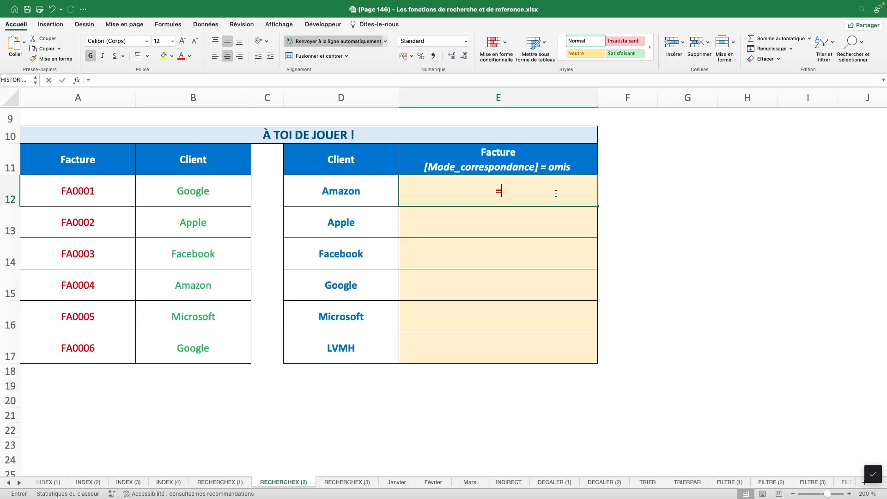
text(recherchex()
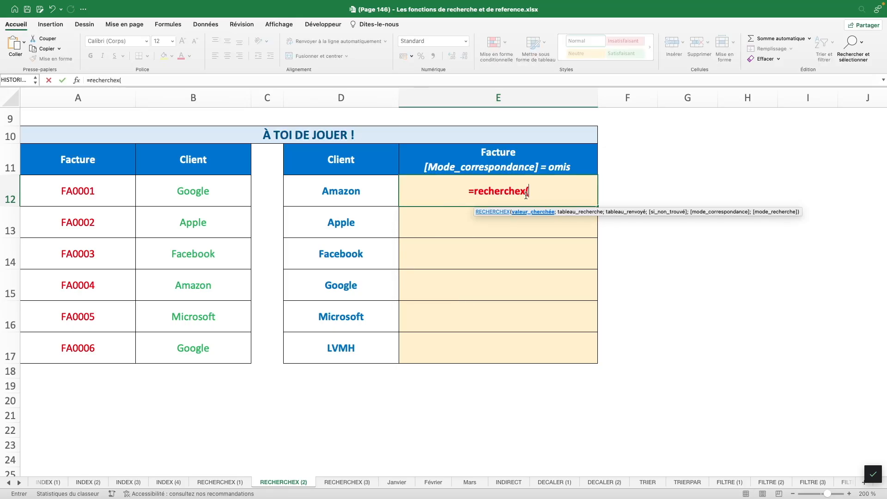
click(301, 191)
text(;)
drag(213, 192, 200, 350)
key(F4)
key(F4)
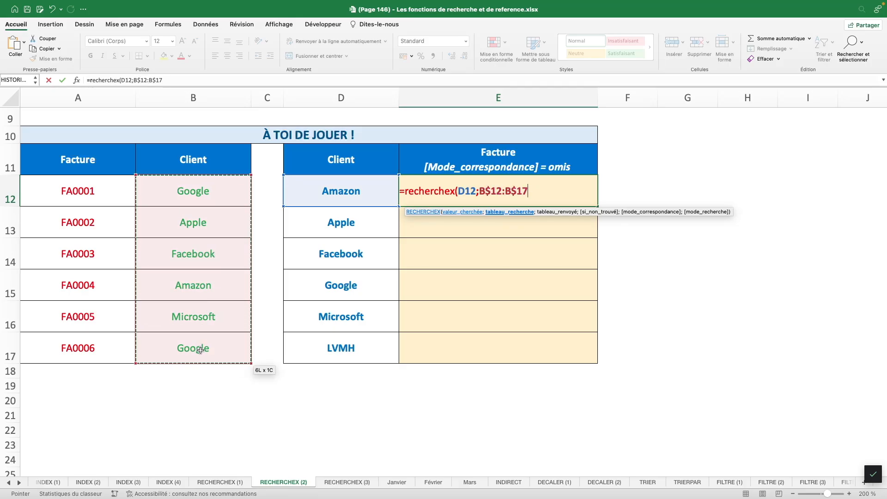
text(;)
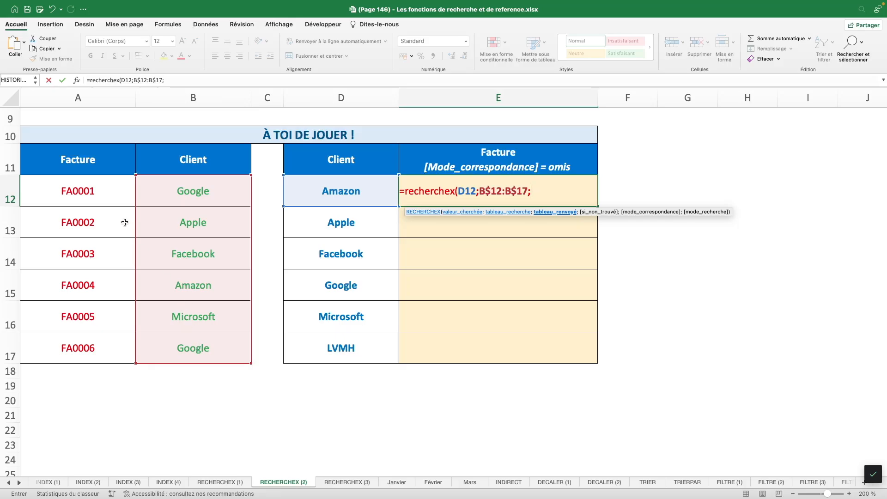
- Complete E12's RECHERCHEX formula with A$12:A$17 as the return range and fill it down through E17
click(108, 198)
drag(108, 198, 104, 352)
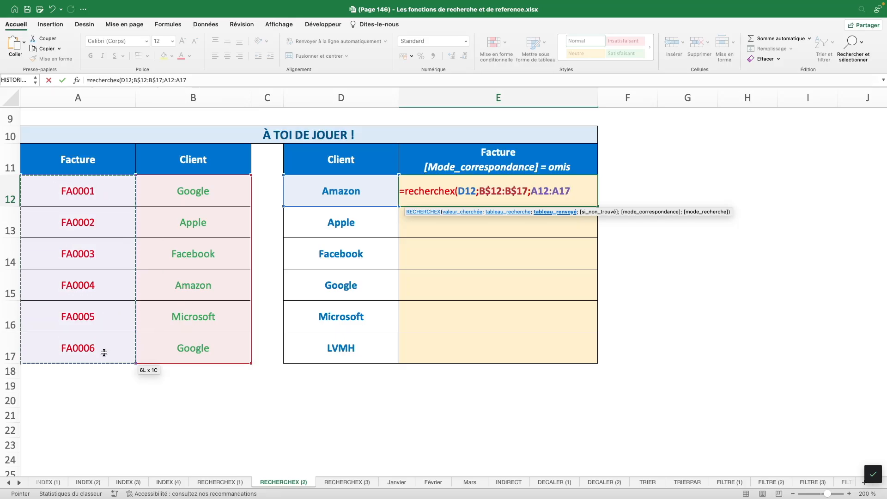
key(F4)
key(F4)
text())
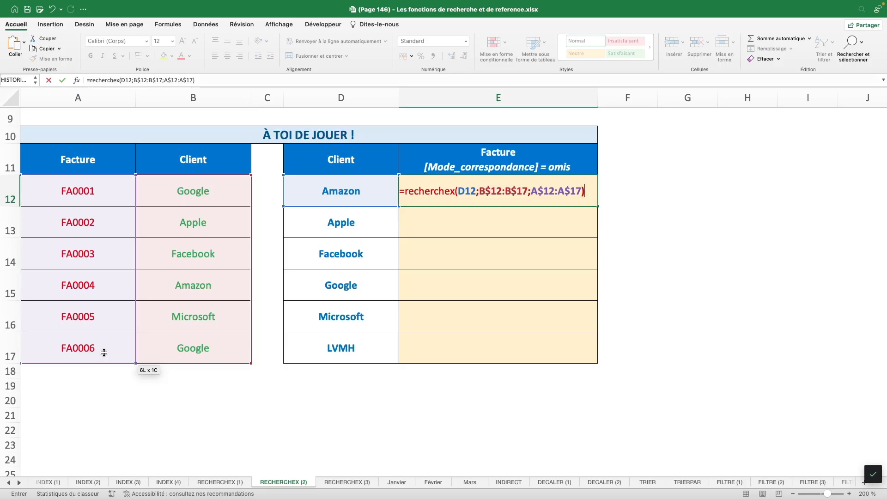
key(ctrl+Return)
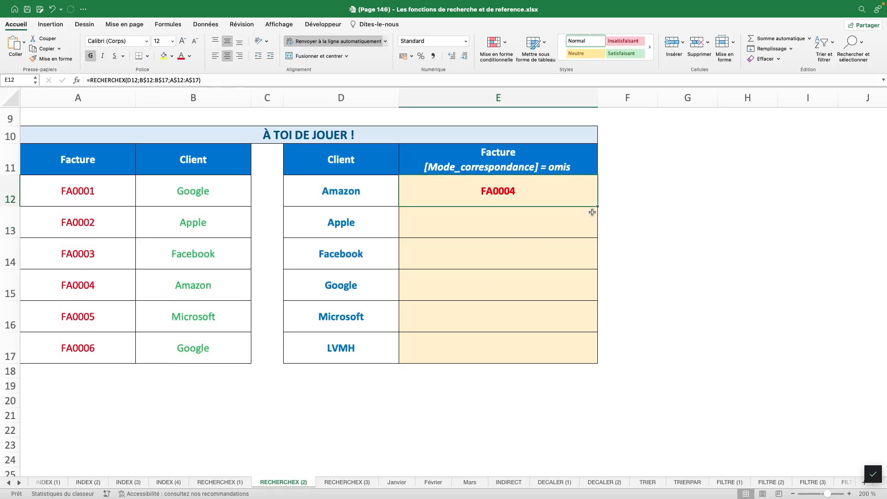
double_click(597, 207)
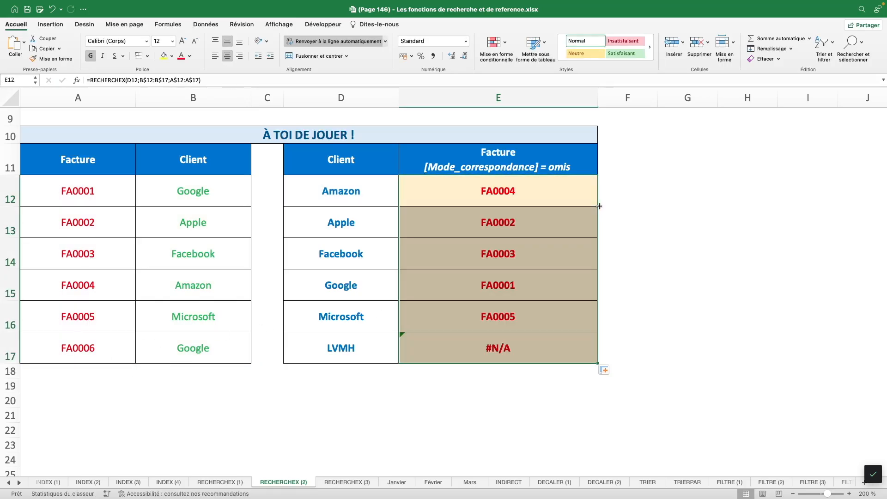
- Compare both Google entries in the client list and their invoices with the result returned for Google in E15
click(555, 228)
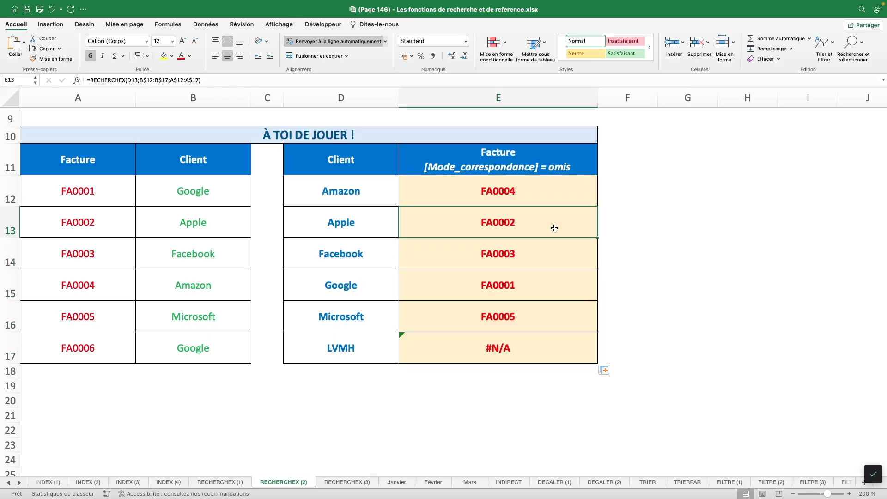
key(Up)
click(376, 292)
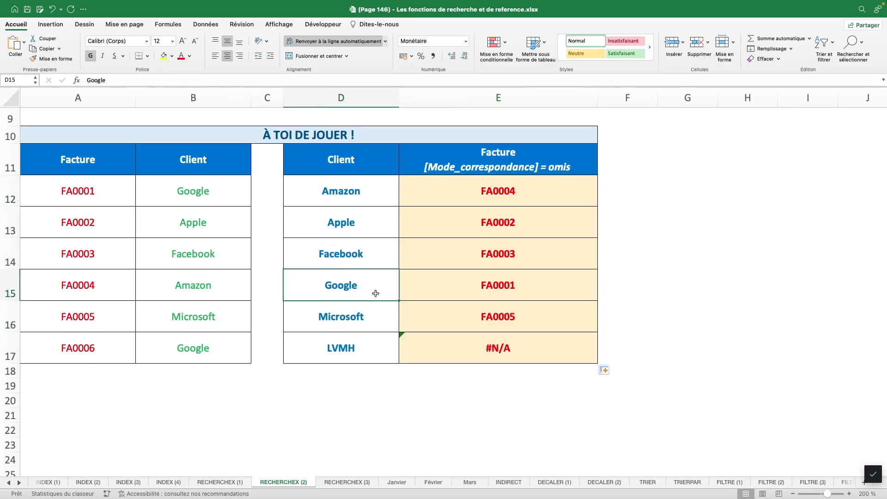
click(224, 190)
click(212, 347)
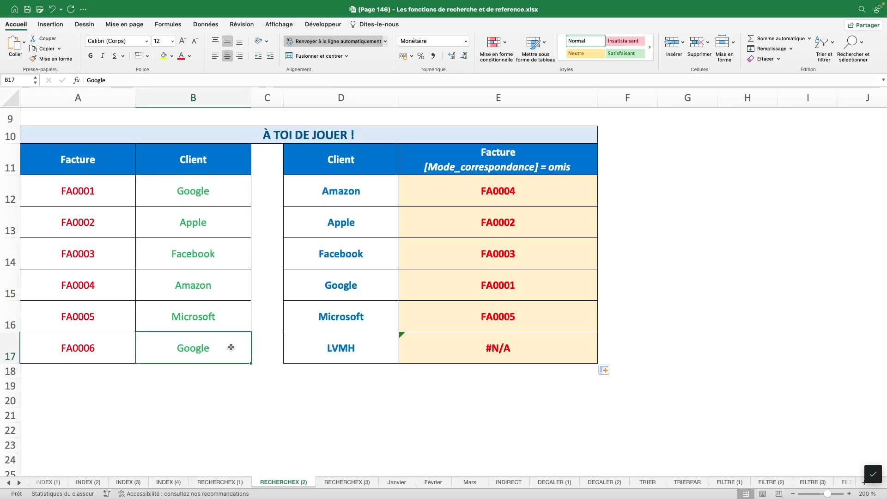
click(223, 194)
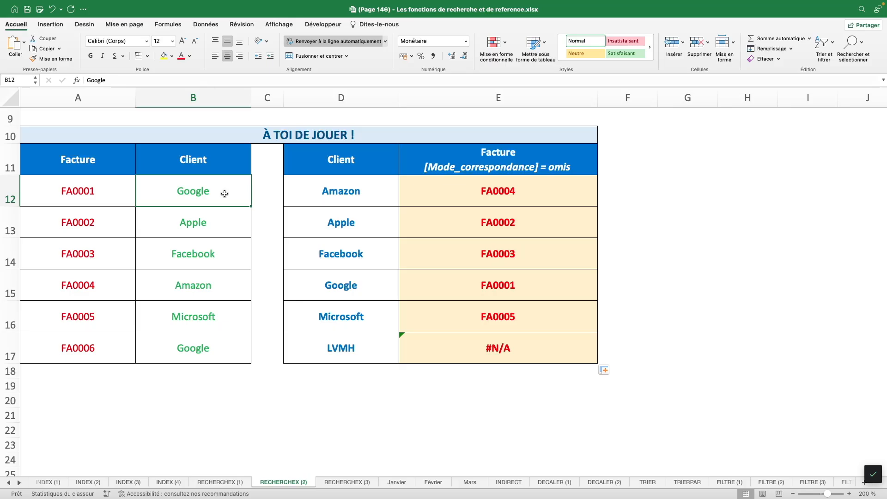
click(94, 191)
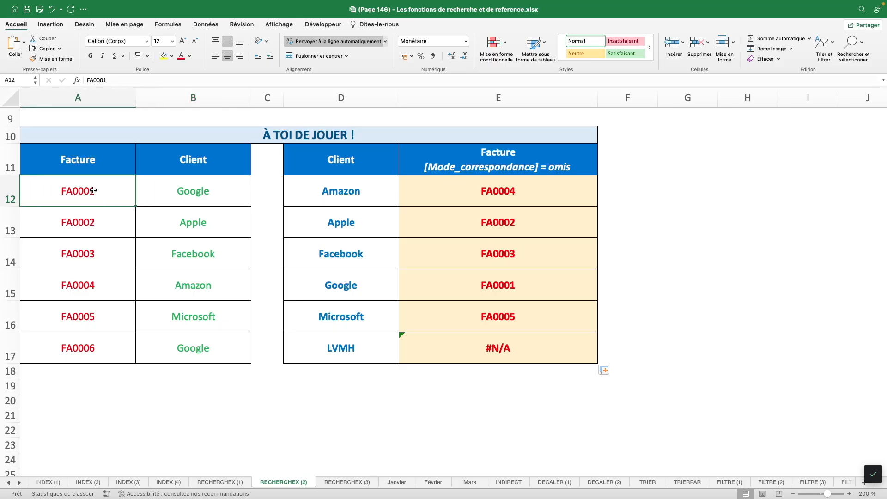
click(491, 296)
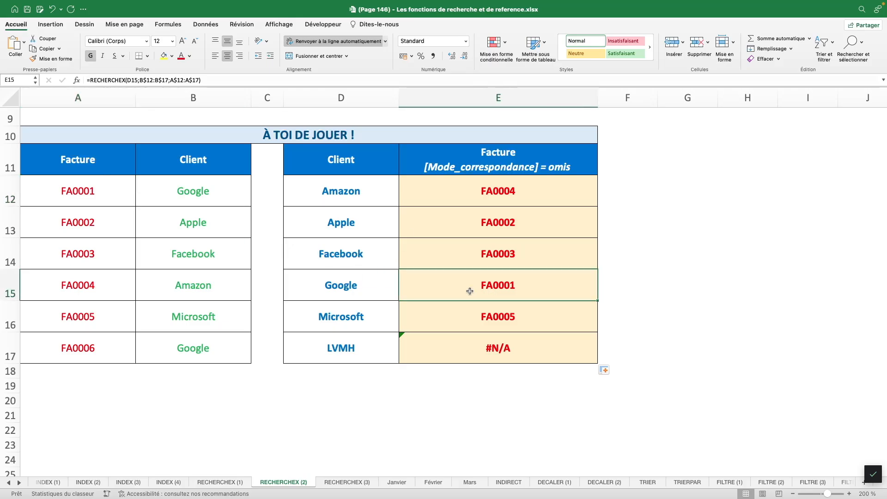
- Start a JOINDRE.TEXTE formula in E12 with delimiter " / ", FAUX for ignoring blanks, and a nested FILTRE on A$12:A$17
key(ctrl+z)
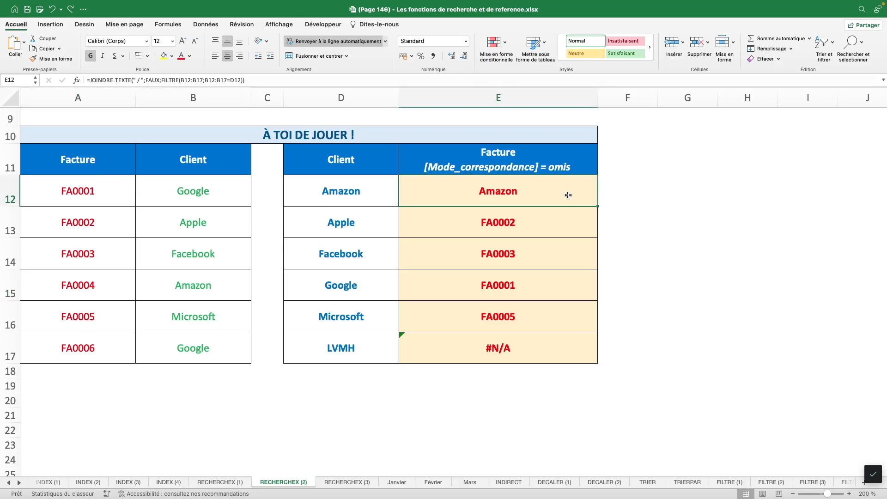
text(=JOINDRE.TEXTE(" / ")
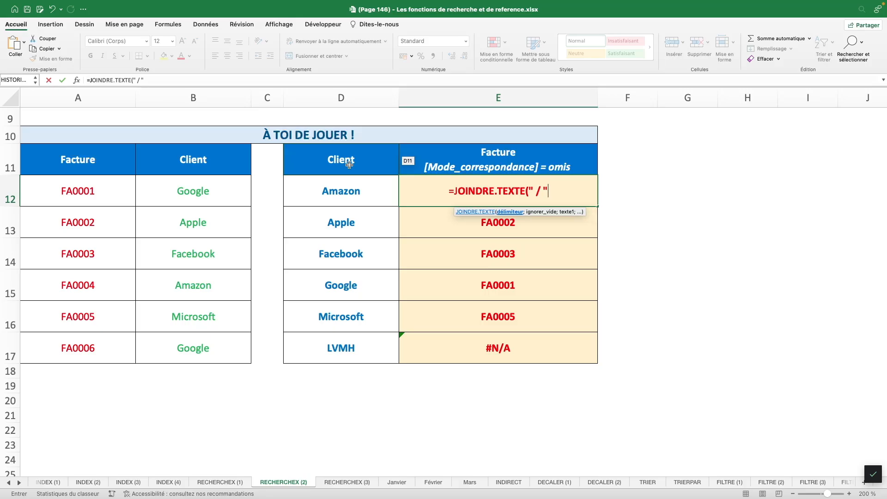
text(;FAUX;)
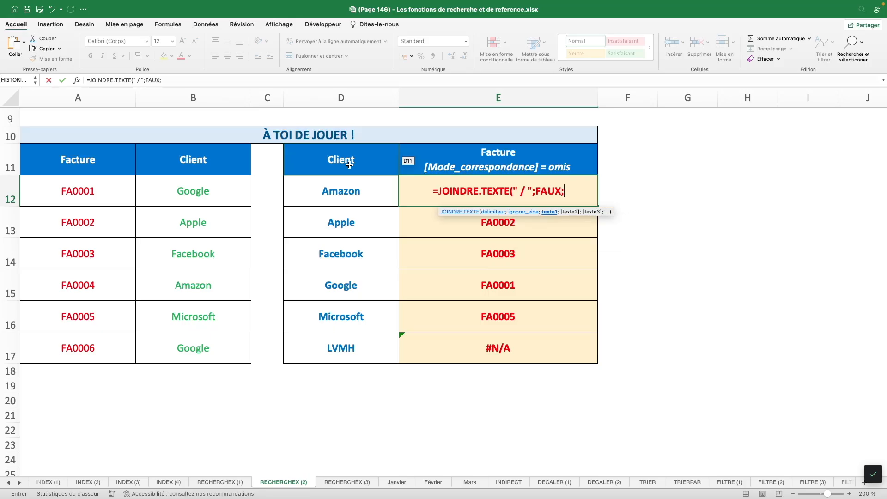
text(FILTRE()
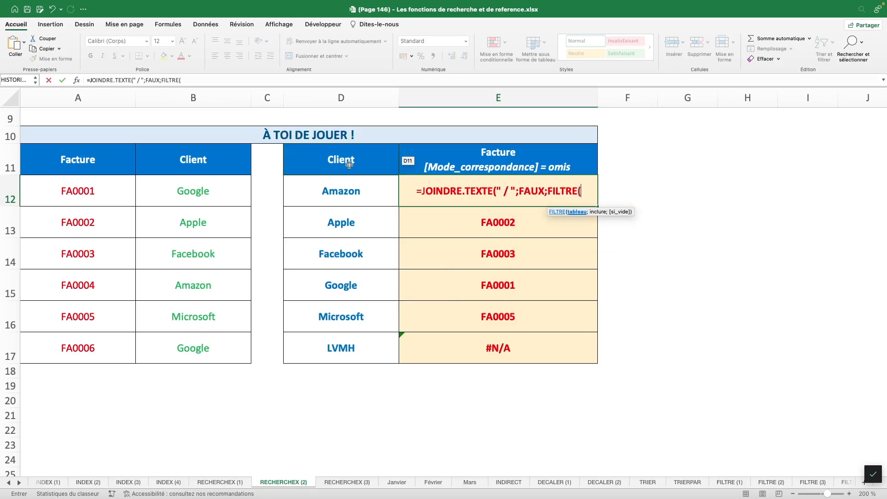
drag(104, 189, 101, 349)
key(F4)
key(F4)
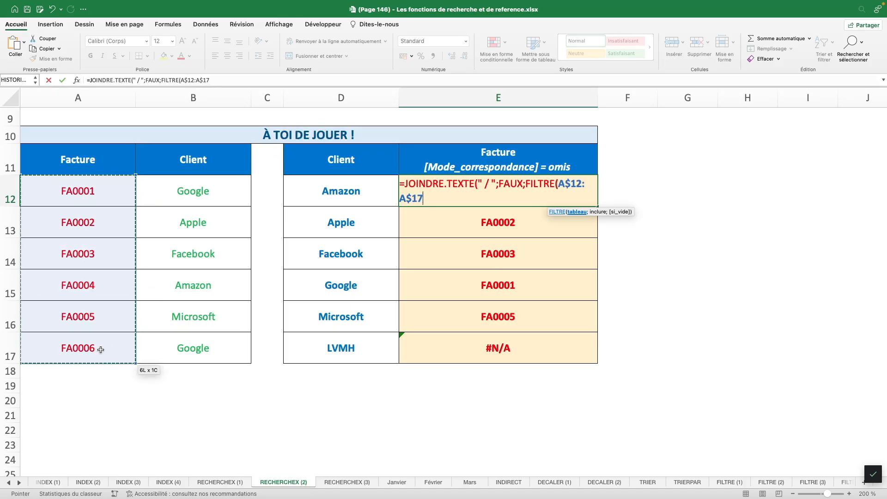
- Complete E12's nested FILTRE with the condition B$12:B$17=D12 and enter the formula
text(;)
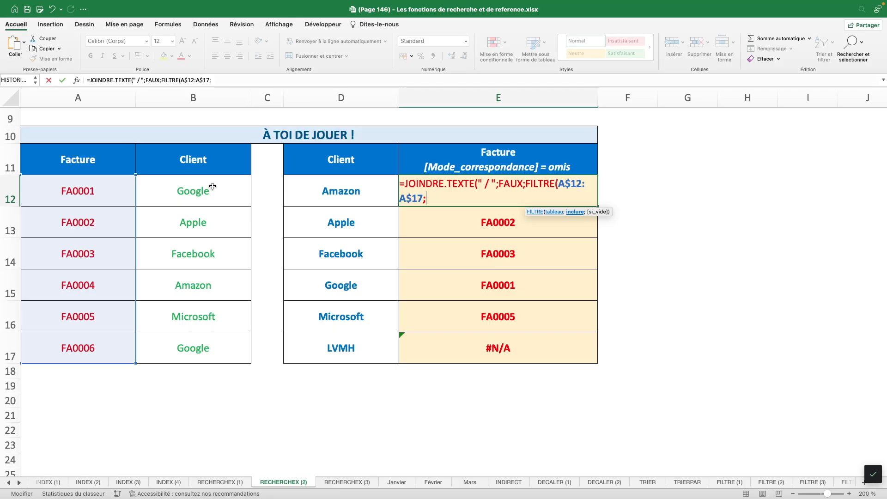
drag(212, 187, 193, 345)
key(F4)
key(F4)
text(=)
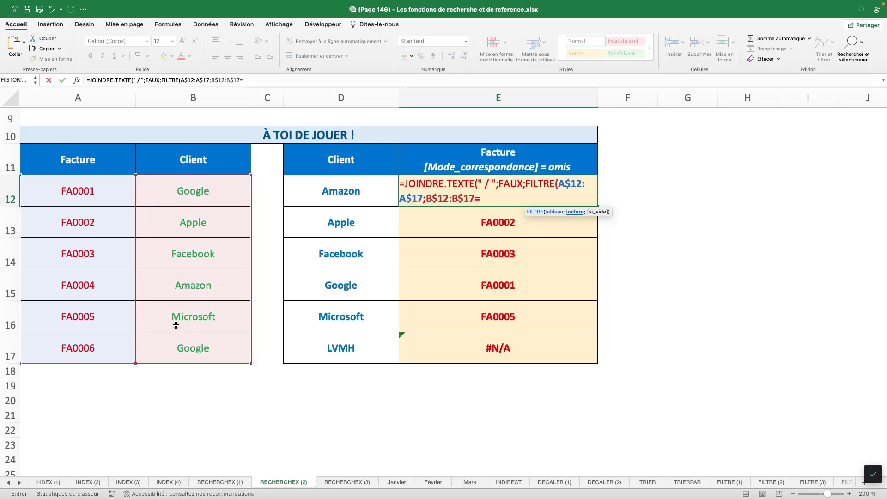
click(331, 187)
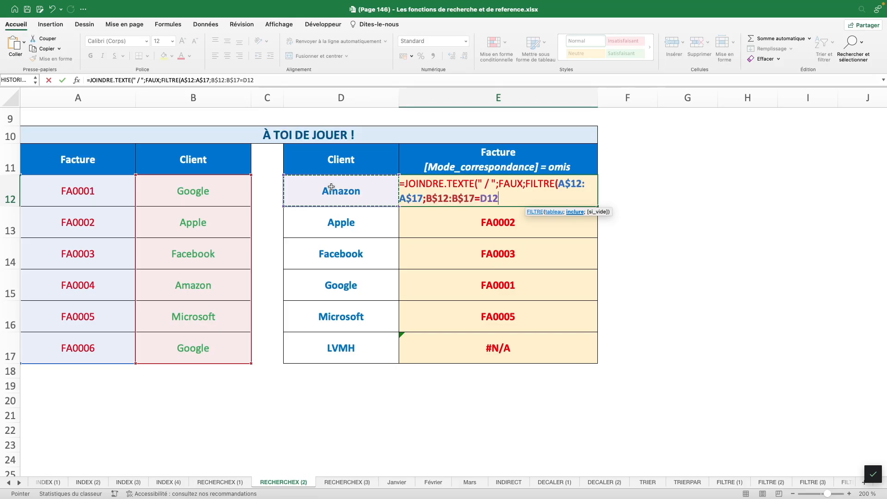
text()))
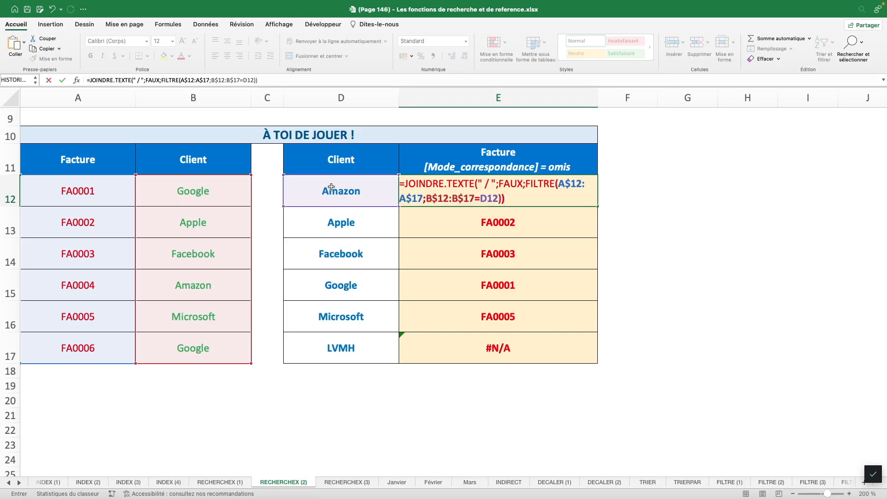
key(Return)
- Fill the E12 JOINDRE.TEXTE formula down through E17 and check the Google result in E15
click(466, 190)
double_click(598, 205)
click(560, 295)
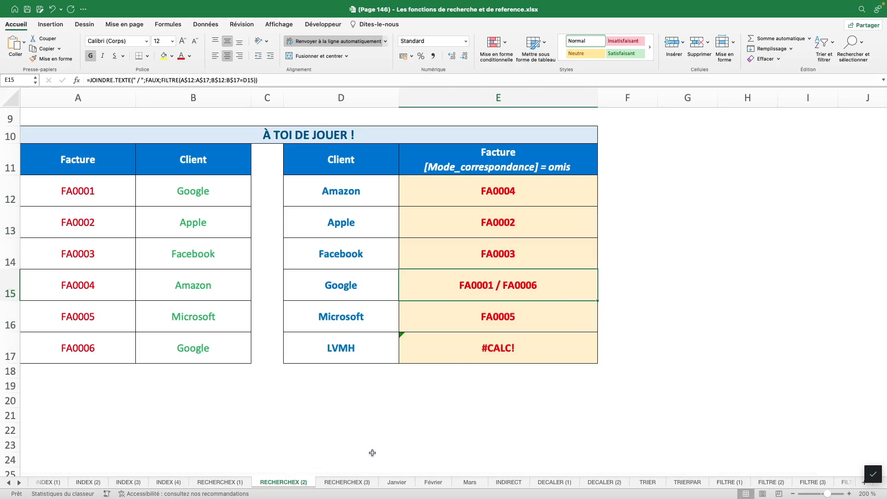
- On sheet RECHERCHEX (3), start a RECHERCHEX formula in E12 with D12 as lookup value and B$12:B$17 as lookup range
click(353, 482)
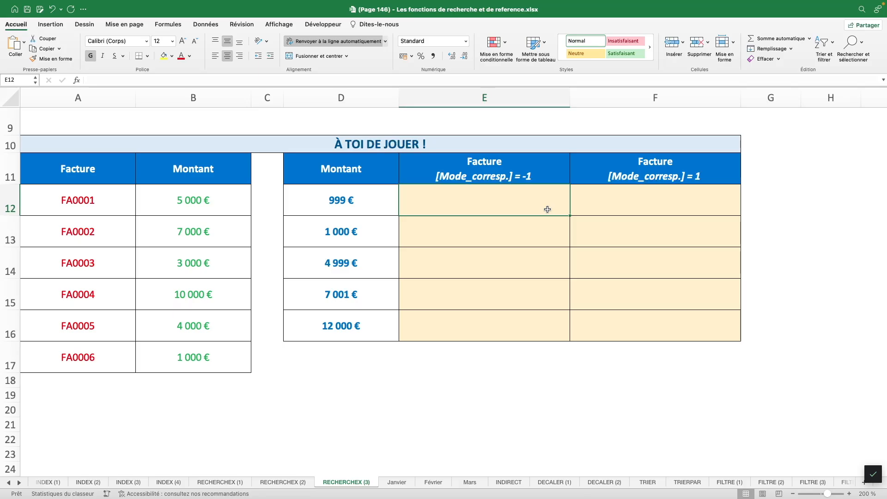
text(=RECHERCHEX()
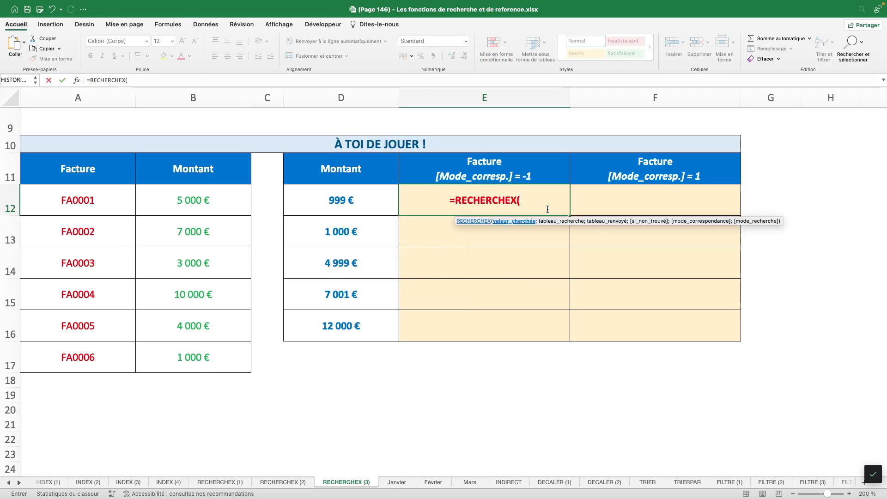
click(354, 201)
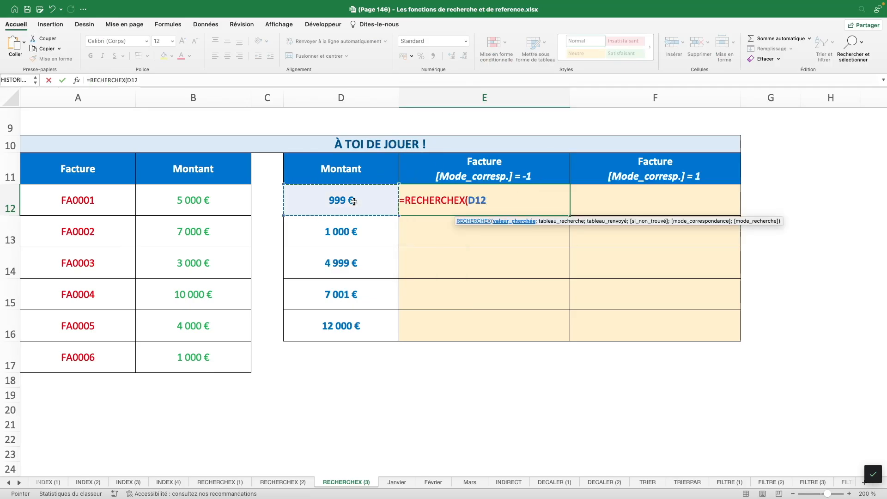
text(;)
drag(218, 196, 215, 360)
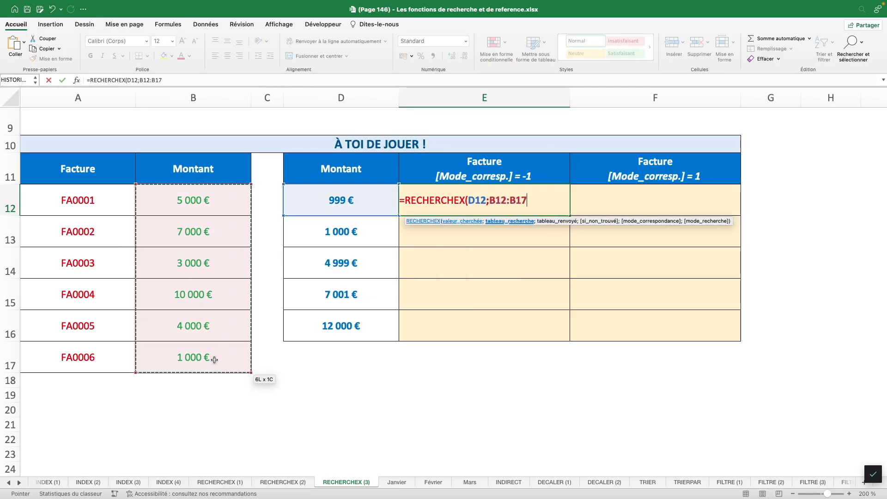
key(super+t)
key(super+t)
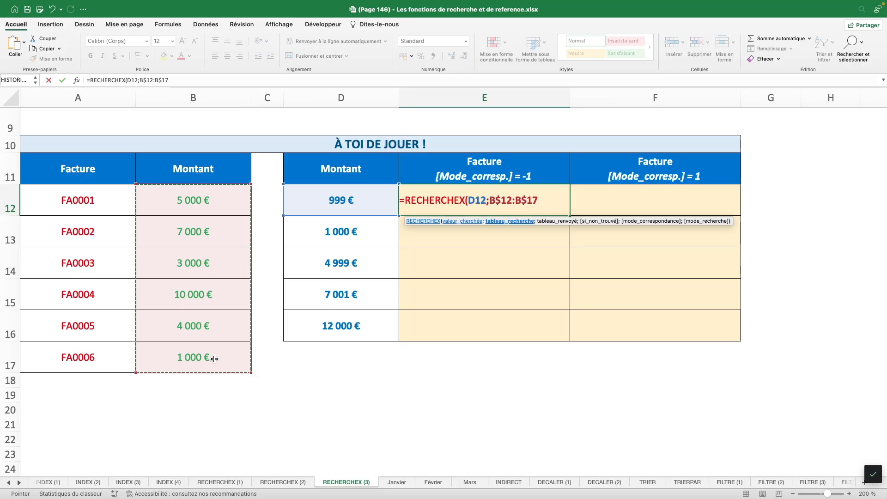
- Complete E12's RECHERCHEX formula with return range A$12:A$17, not-found text "Non trouvée" and match mode -1 (exact or next smaller)
text(;)
drag(89, 202, 87, 355)
key(super+t)
key(super+t)
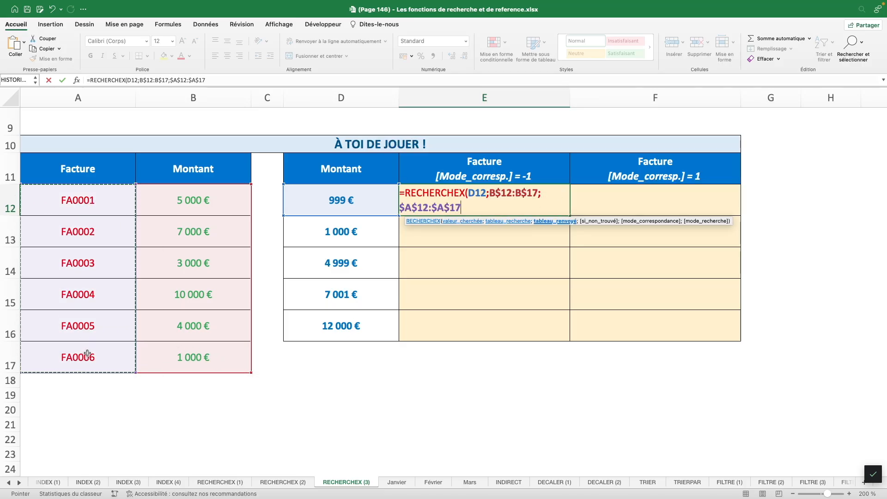
click(210, 80)
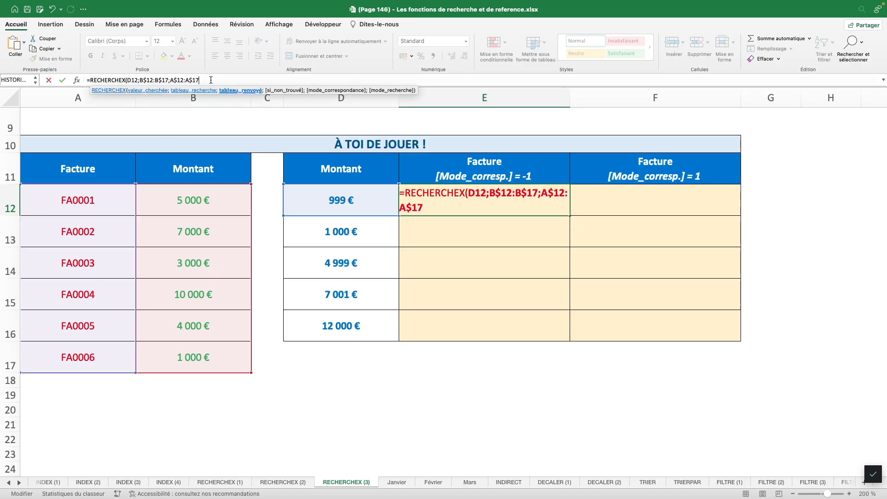
text(;)
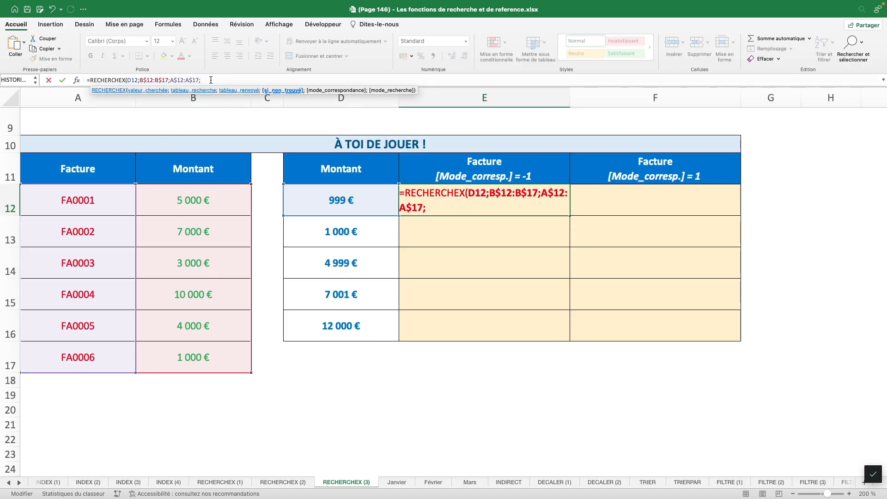
text("Non trouvée";)
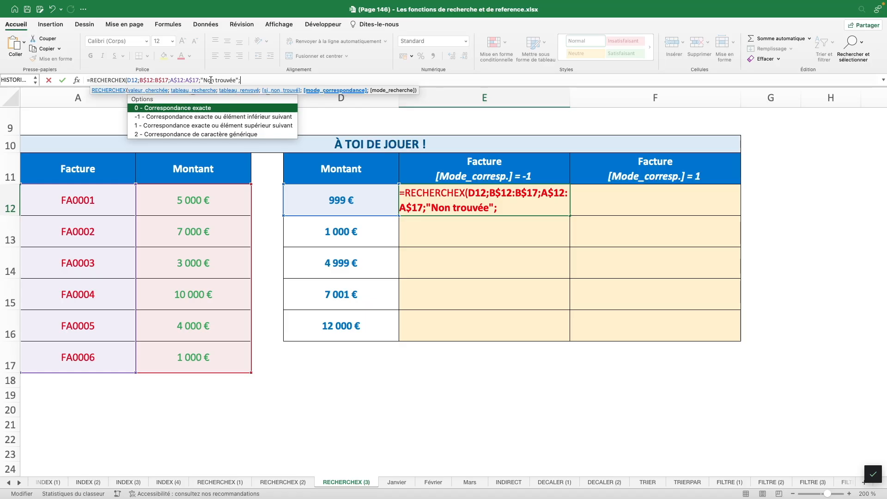
double_click(217, 118)
key(Return)
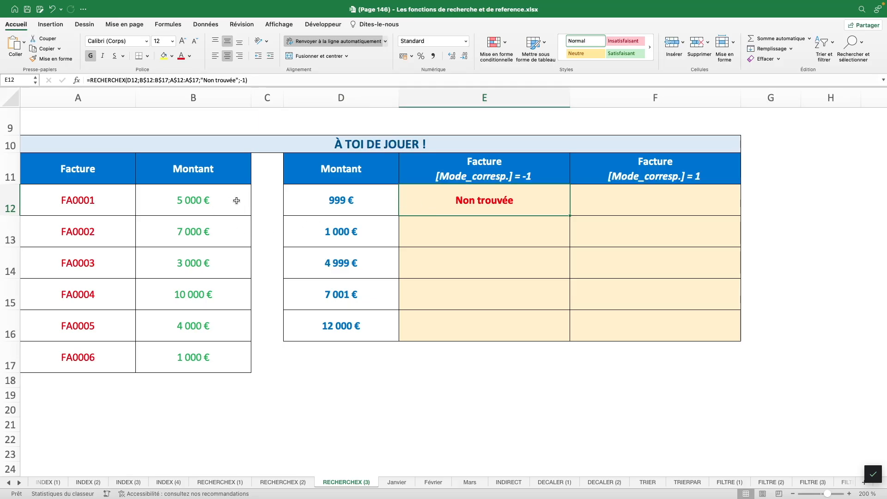
- Fill the E12 formula down through E16 and compare the E13 and E14 results with the matching invoice amounts in column B
drag(570, 216, 582, 332)
click(527, 237)
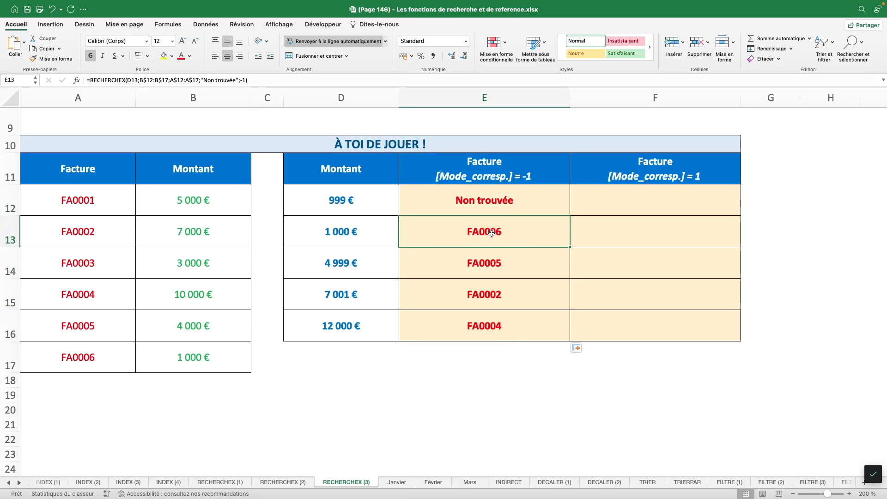
click(240, 356)
click(518, 257)
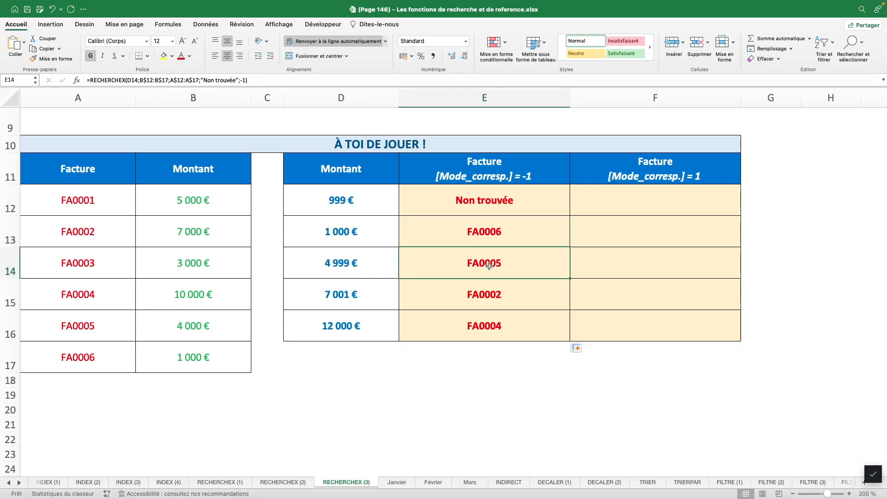
click(235, 326)
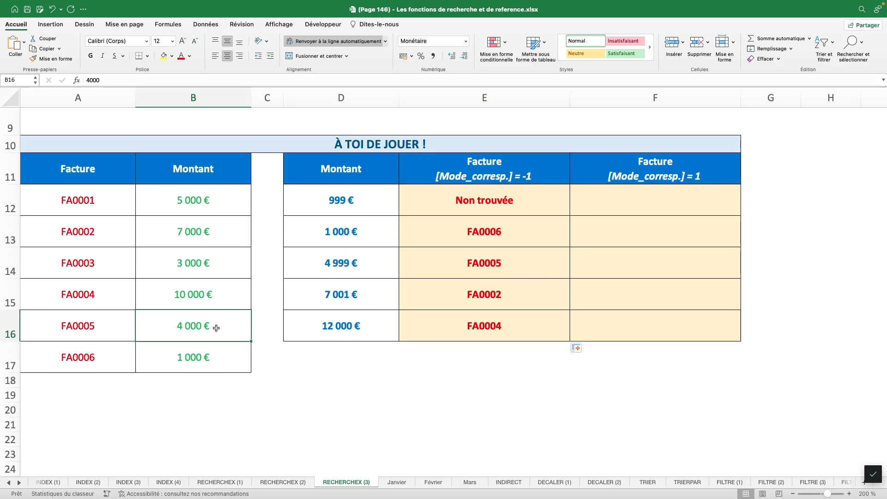
- Start a RECHERCHEX formula in F12 with D12 as lookup value and B$12:B$17 as lookup range
click(637, 201)
text(=RECHERCHEX()
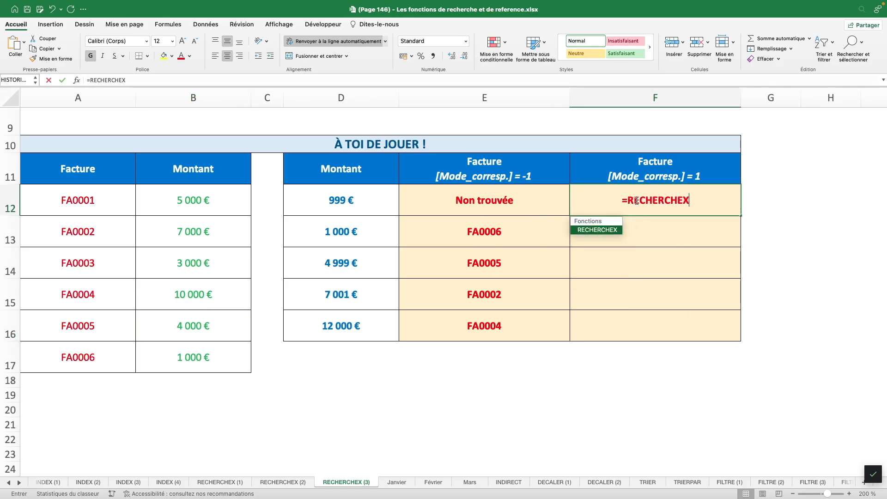
click(343, 200)
text(;)
drag(241, 206, 209, 357)
key(F4)
key(F4)
- Complete F12's RECHERCHEX formula with return range A$12:A$17, not-found text "Non trouvée" and match mode 1 (exact or next larger)
text(;)
drag(90, 204, 93, 349)
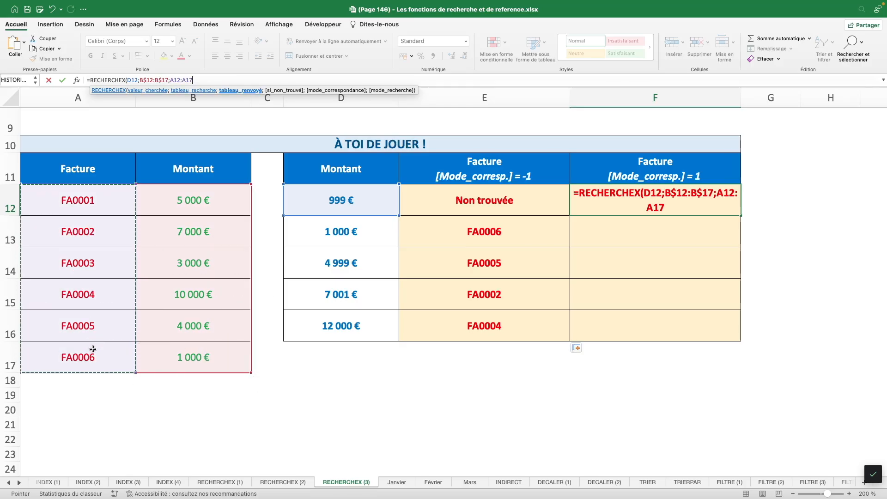
key(F4)
key(F4)
text(;"Non)
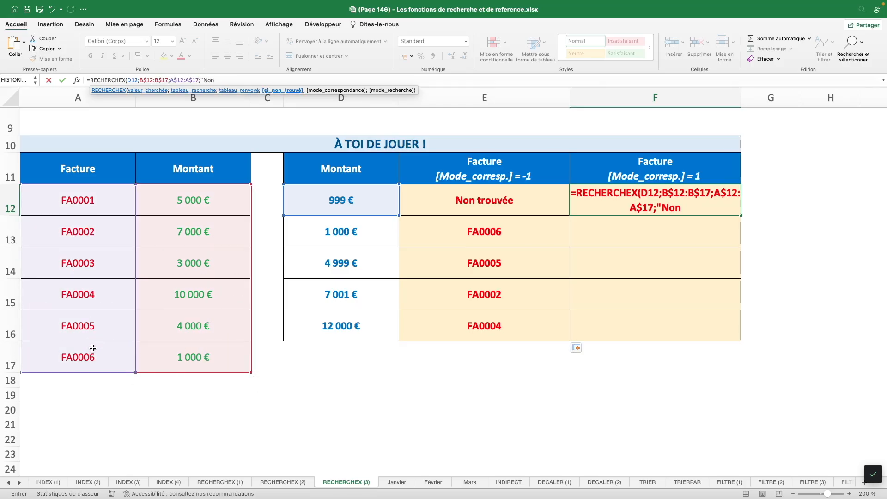
text( trouvée";)
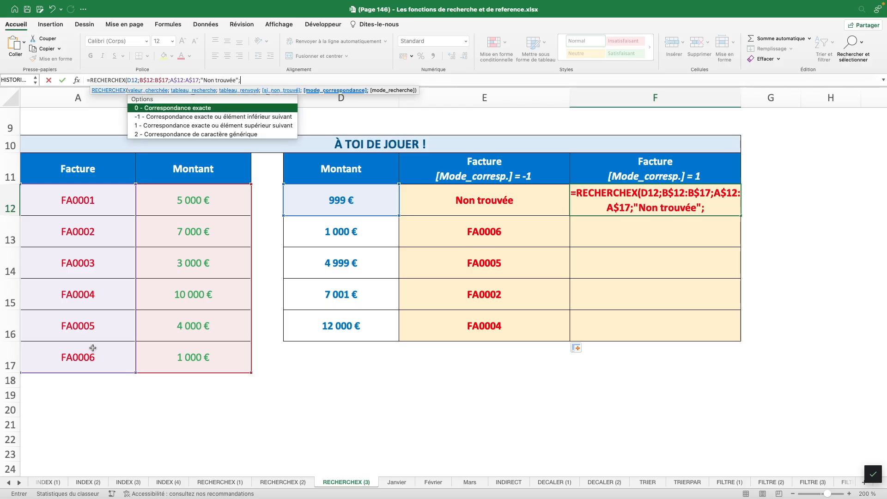
double_click(203, 126)
key(Return)
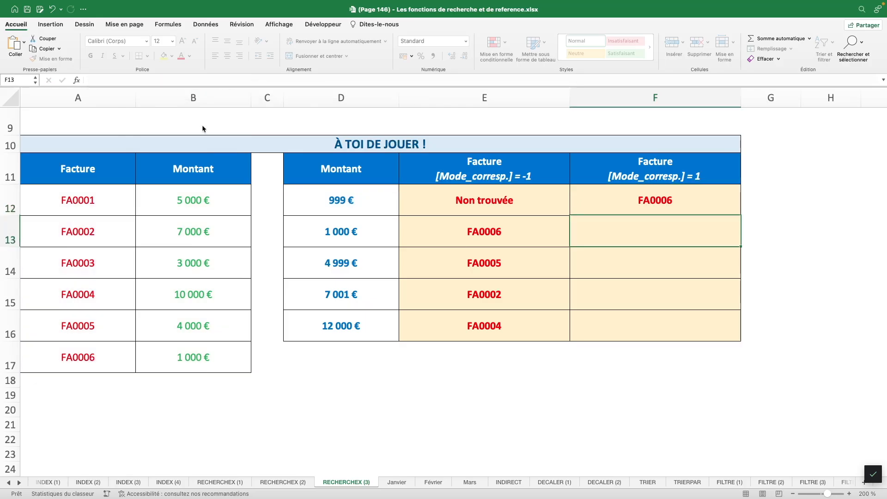
- Fill the F12 formula down through F16 and check the results for 999 €, 1 000 € and 12 000 € against the invoice amounts
drag(740, 215, 732, 335)
click(680, 203)
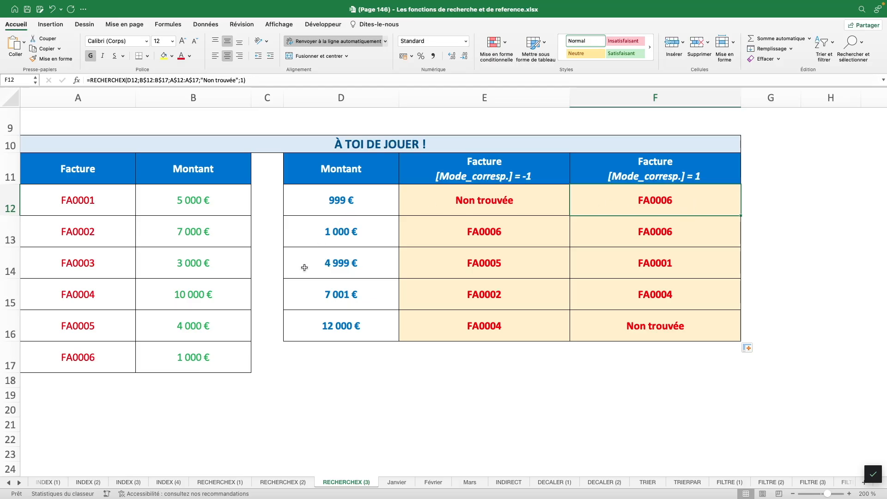
click(232, 355)
click(383, 221)
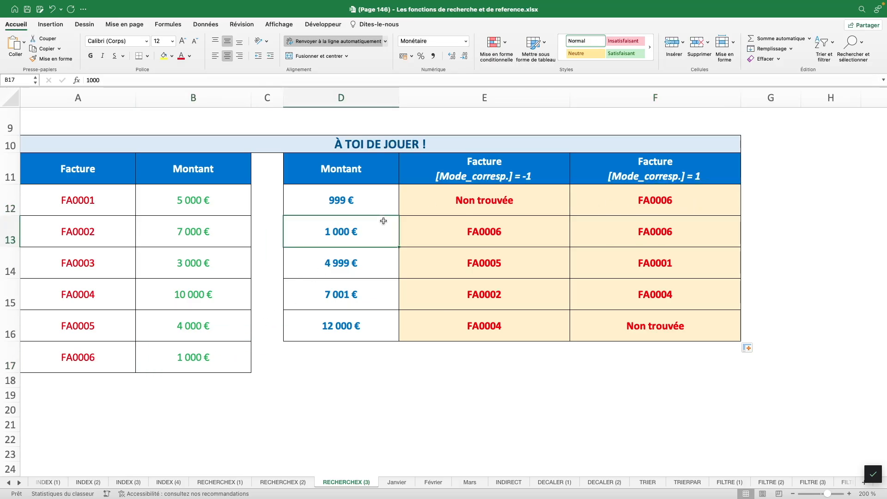
click(223, 359)
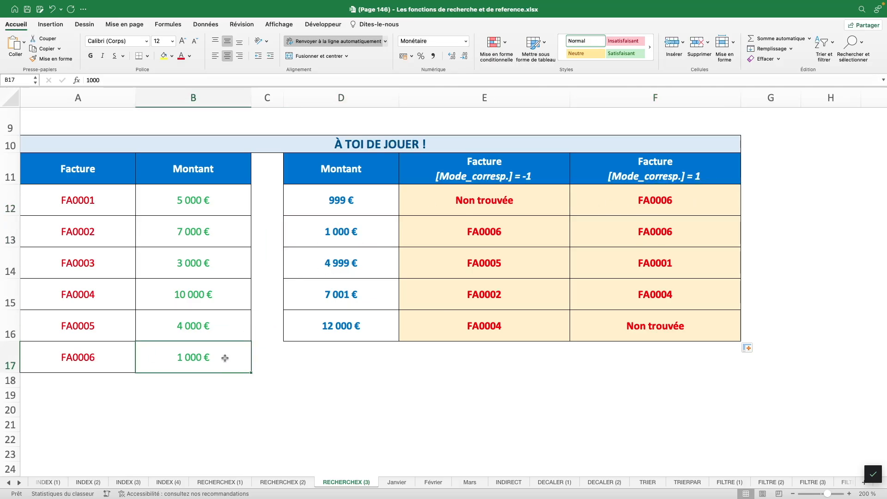
click(703, 328)
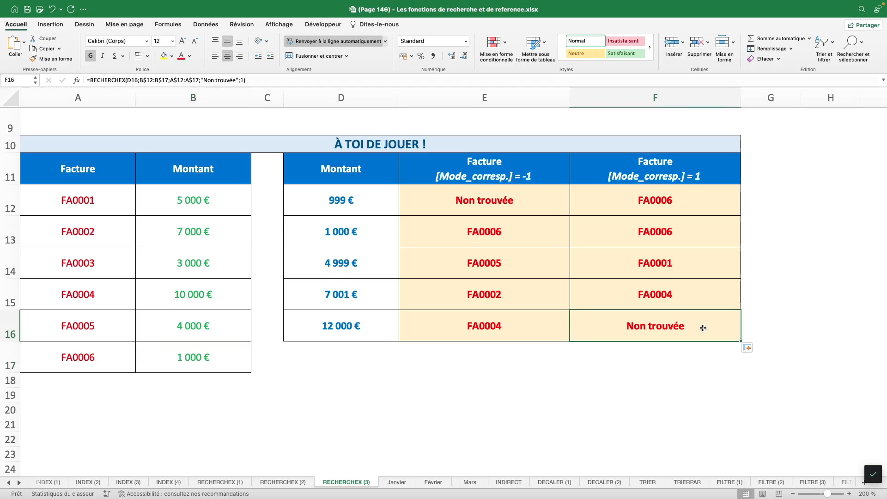